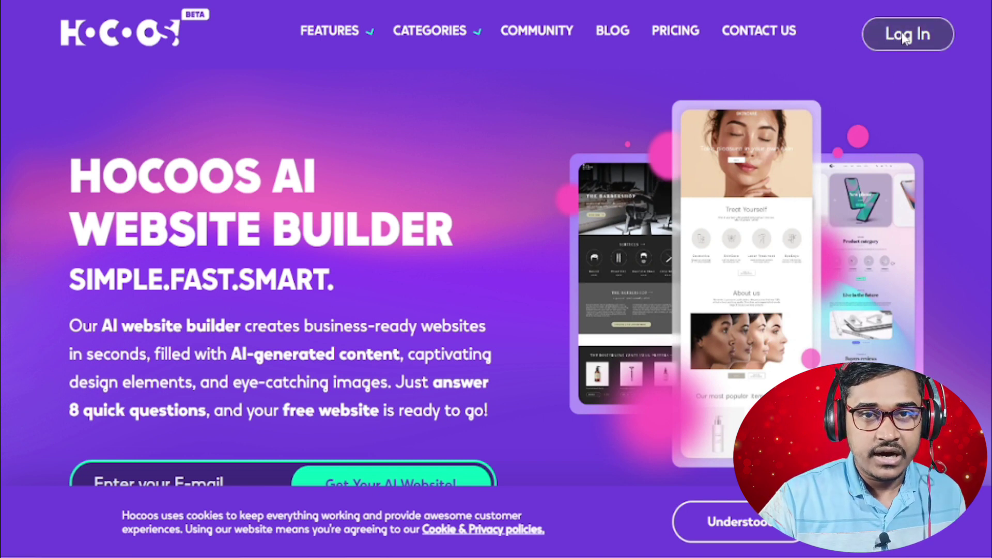
Log in to Hocoos with the Google account and start adding a new website.
left_click(902, 35)
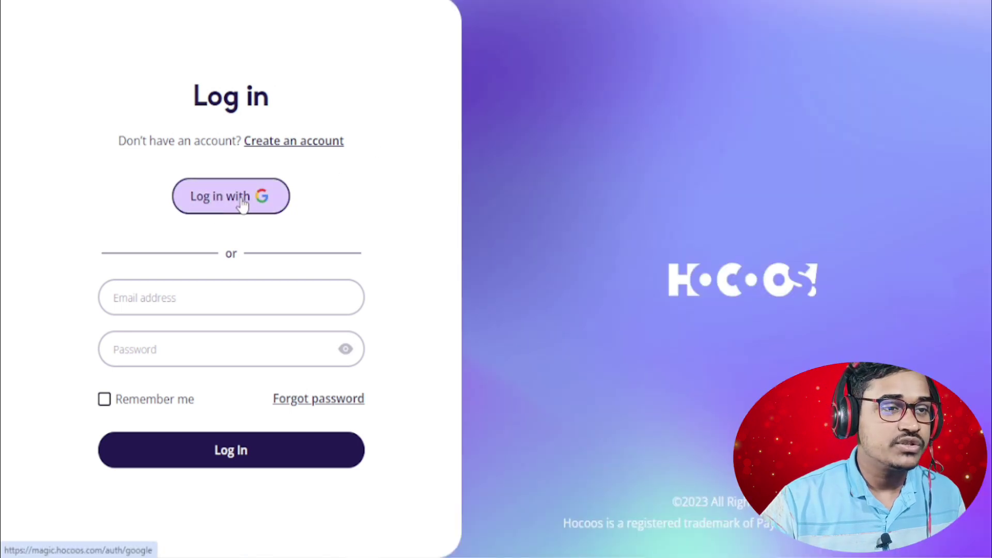
left_click(242, 205)
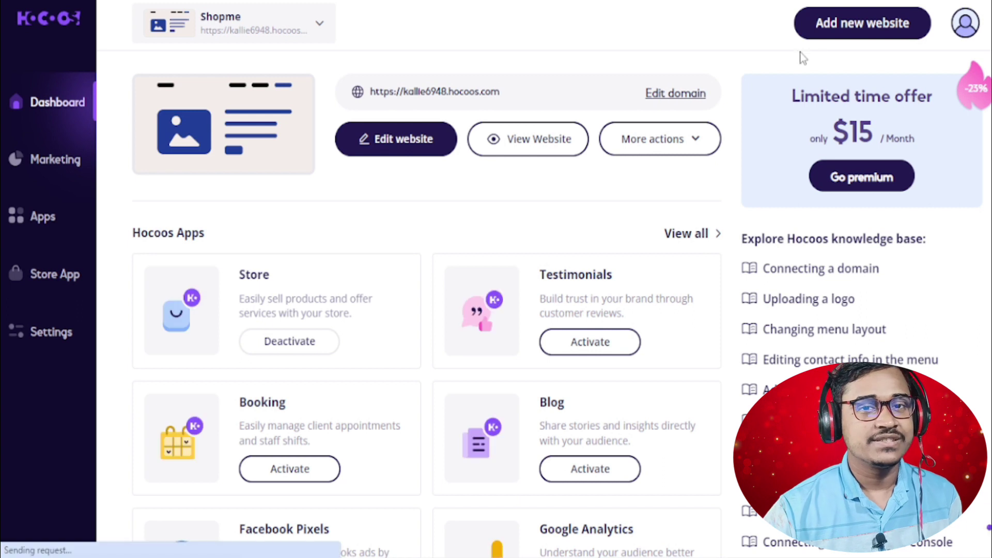
scroll(517, 325, "down", 10)
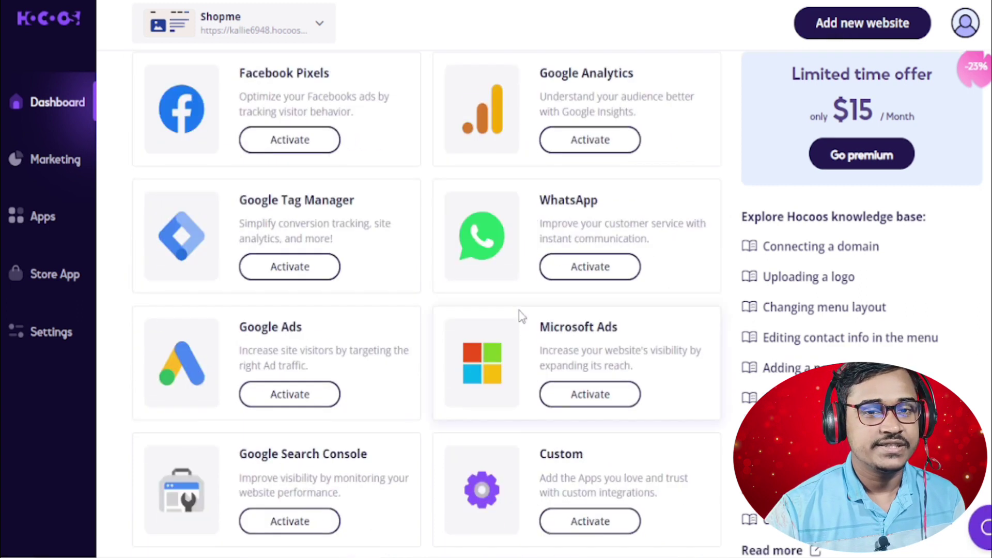
scroll(504, 327, "up", 10)
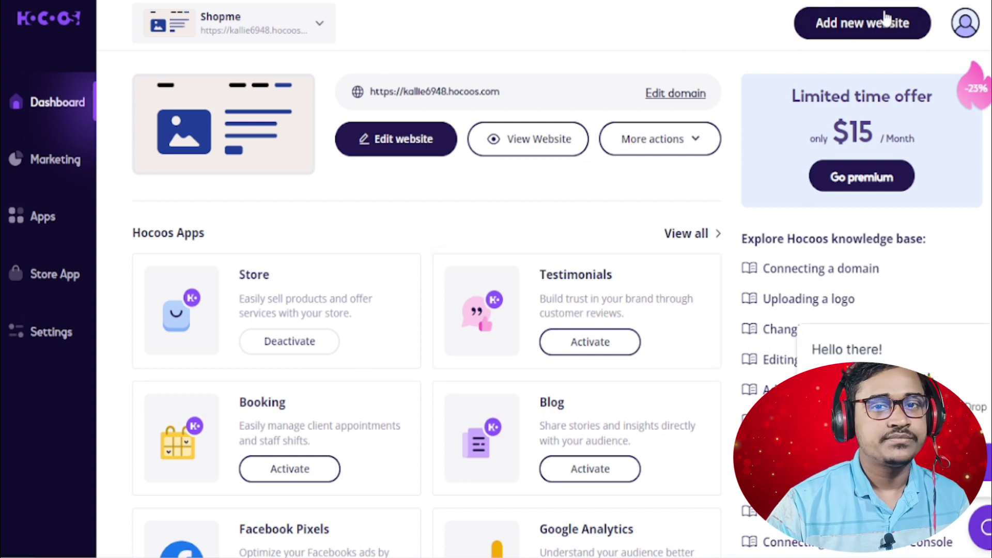
left_click(969, 32)
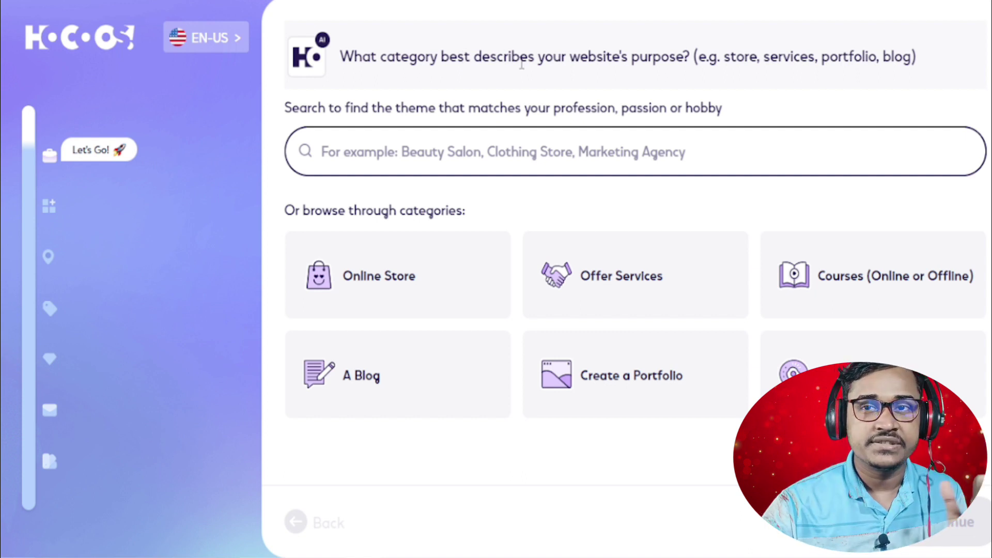
Choose cosmetics store from the Online Store category as the website's business type and continue.
left_click(412, 276)
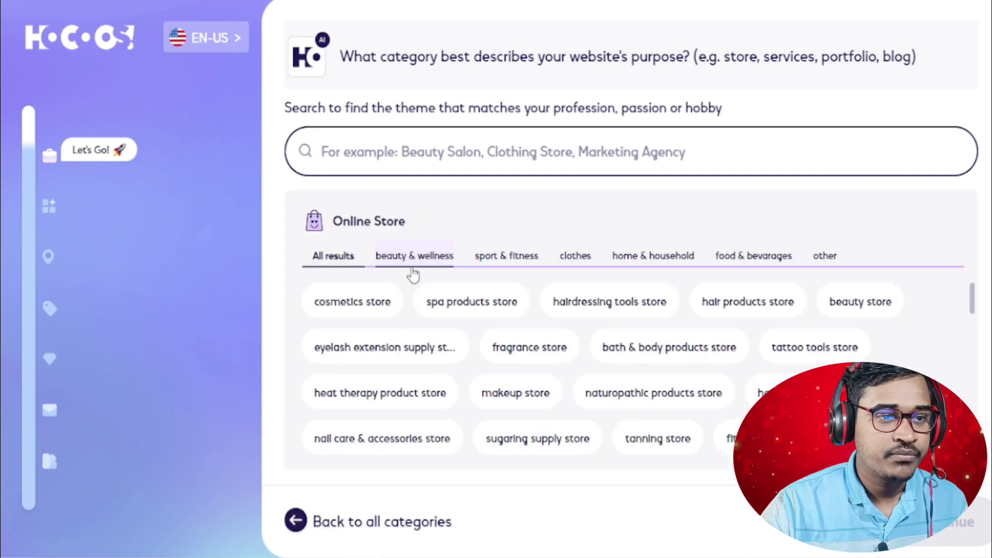
left_click(349, 303)
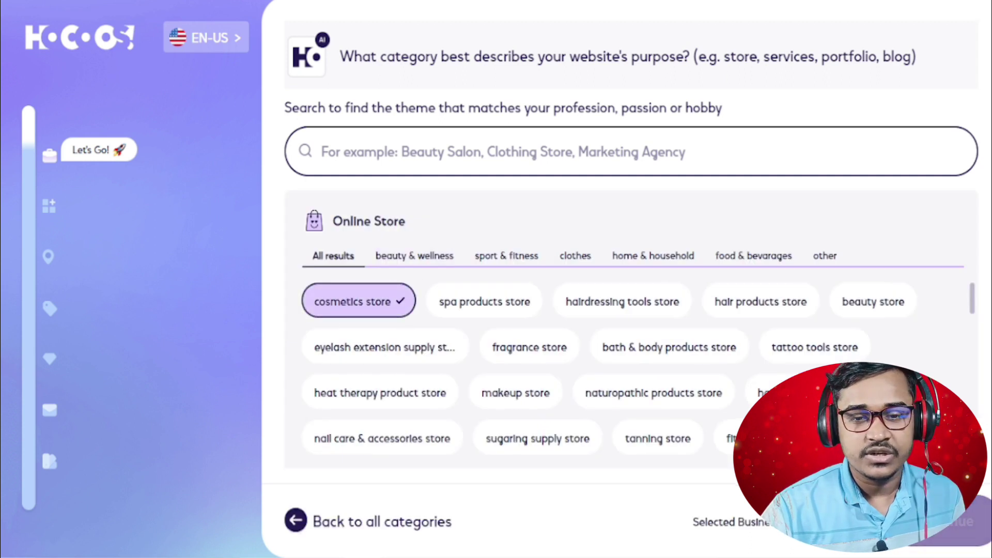
left_click(957, 522)
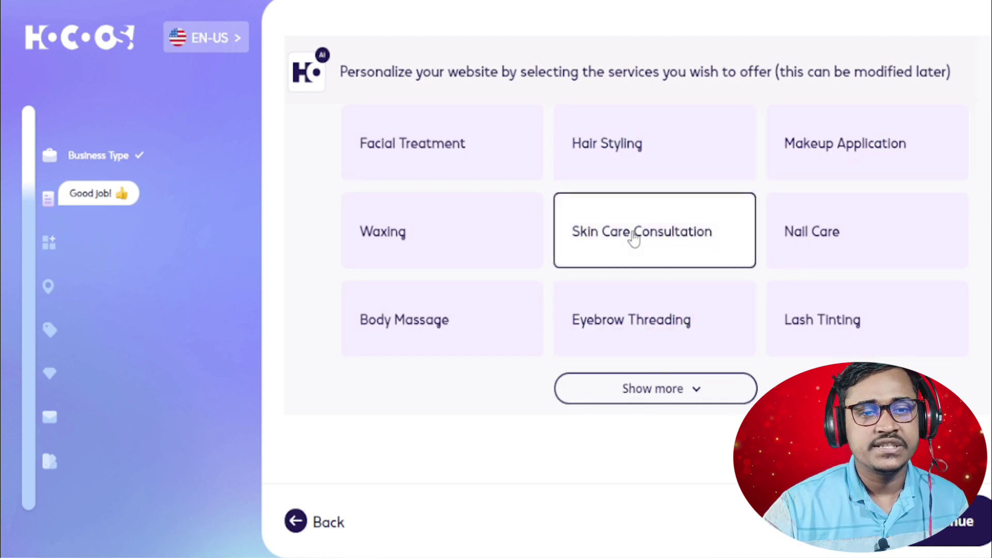
Include all the suggested services, from Facial Treatment to Lash Tinting and Teeth Whitening, and continue to the website features.
left_click(813, 239)
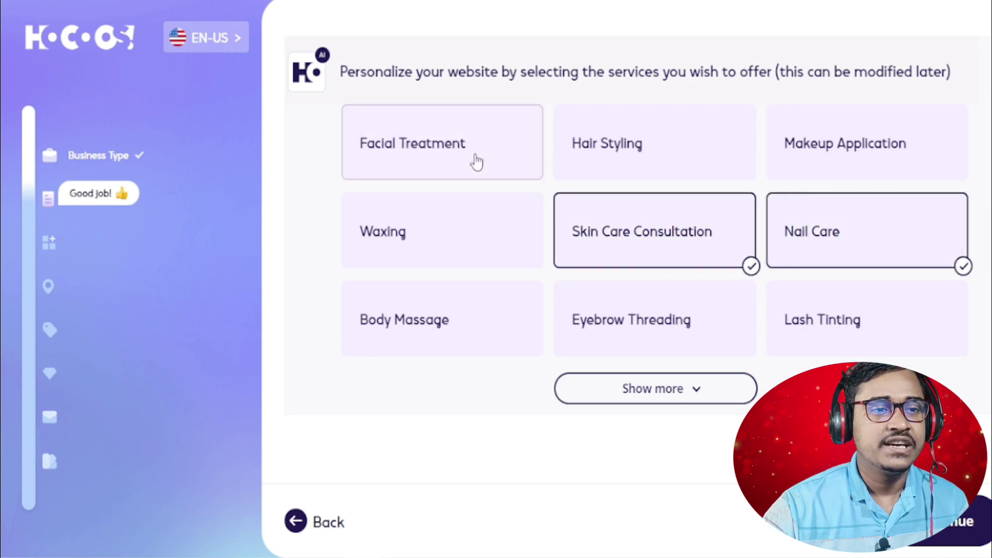
left_click(437, 162)
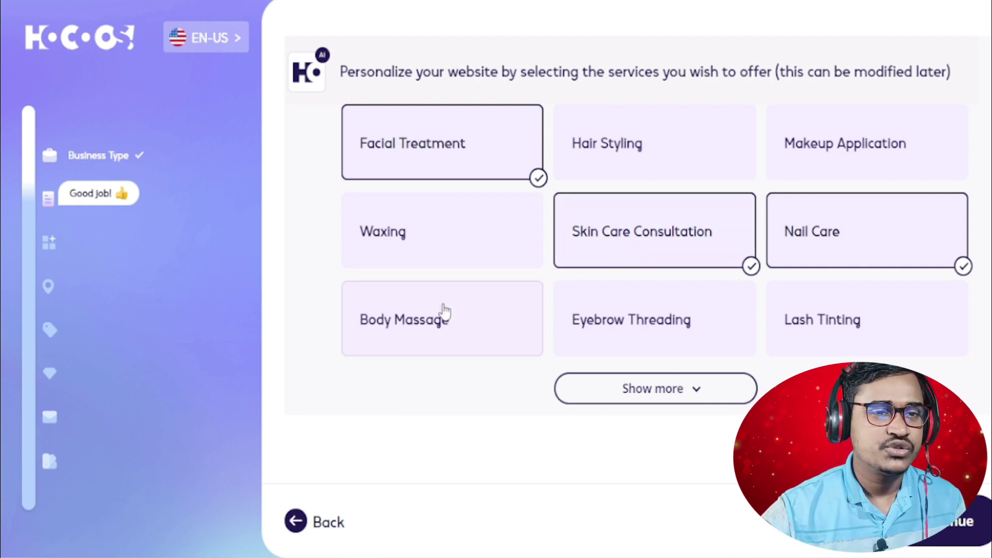
left_click(584, 152)
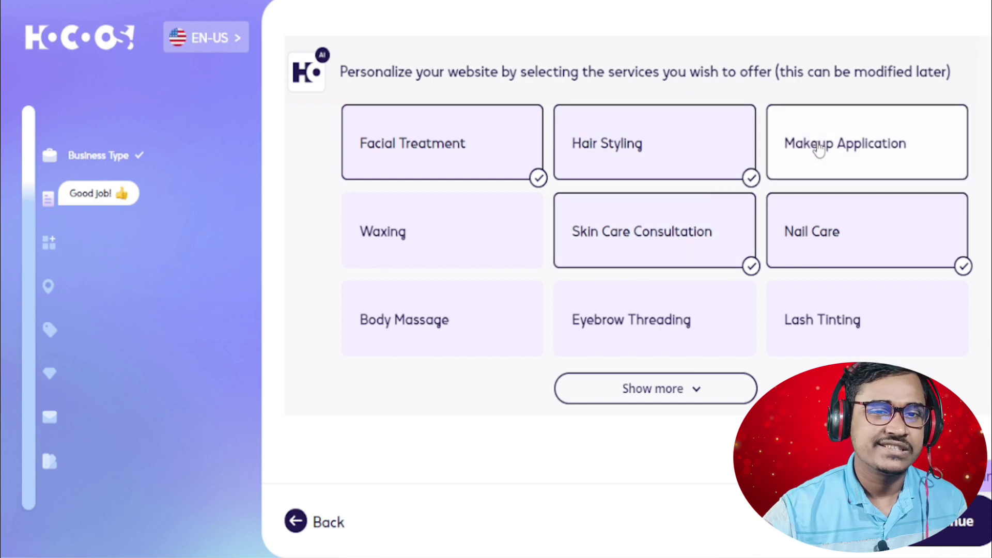
left_click(405, 335)
left_click(414, 261)
left_click(563, 332)
left_click(826, 353)
left_click(708, 383)
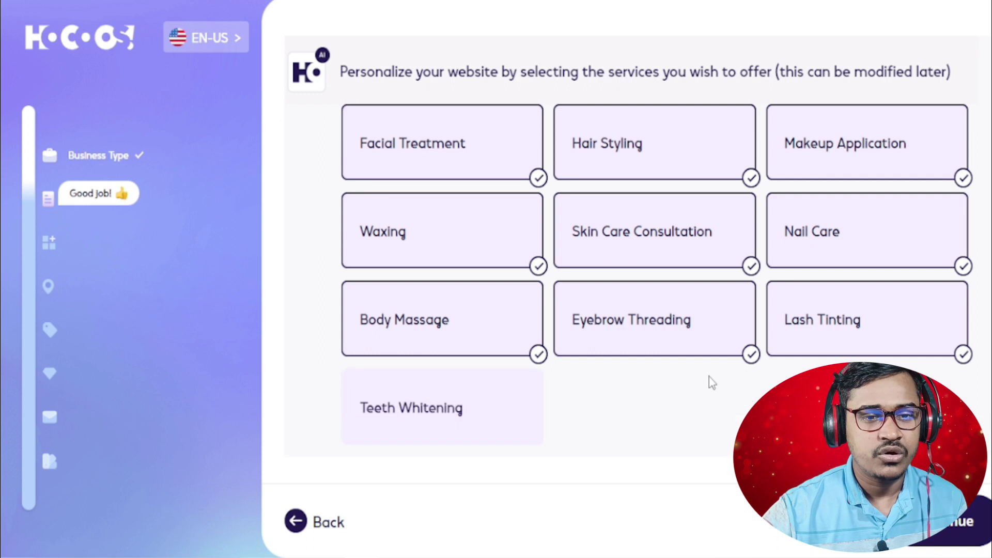
left_click(485, 414)
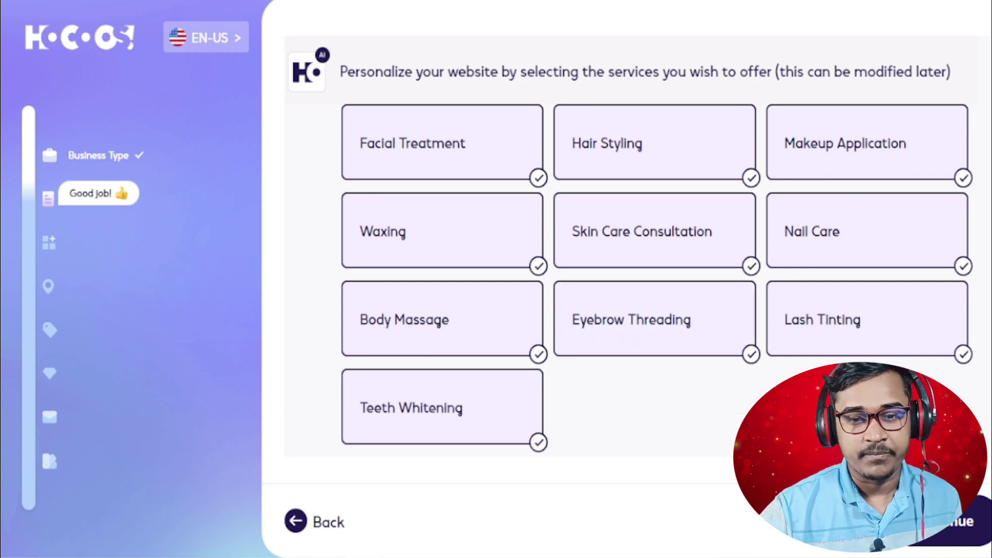
left_click(956, 522)
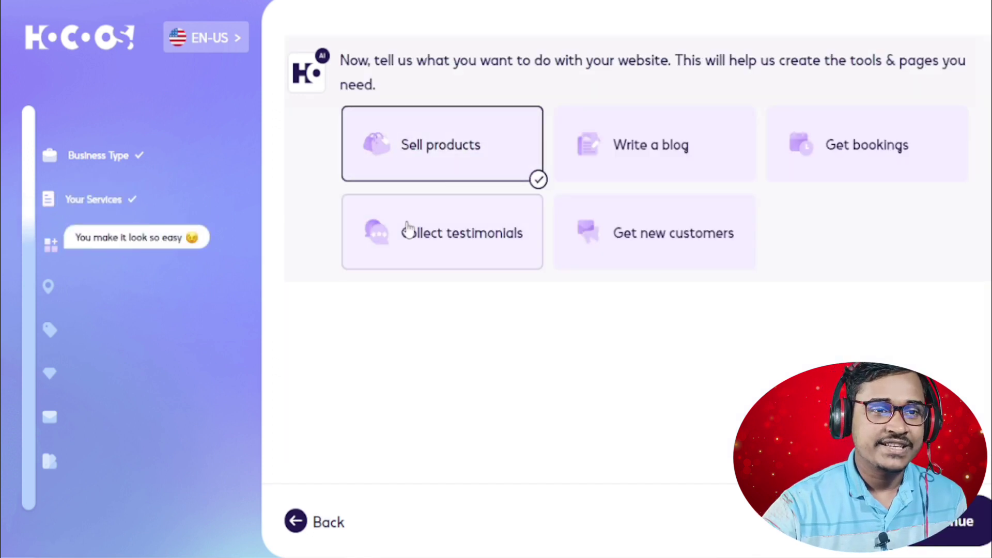
Accept Sell products as the website's purpose and set the business location to Online business only.
left_click(961, 519)
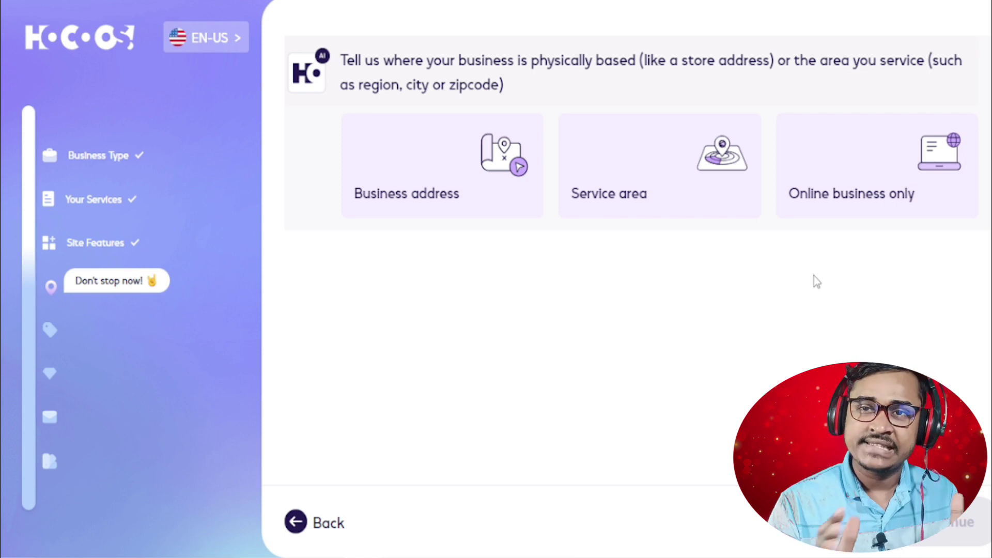
left_click(879, 178)
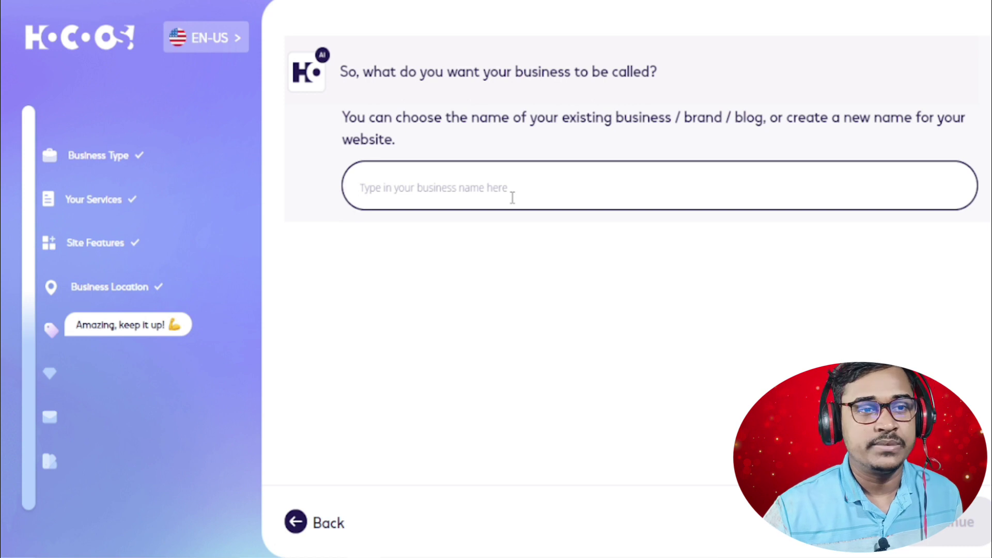
Name the business kalamstorebd and continue to the business highlights.
left_click(479, 197)
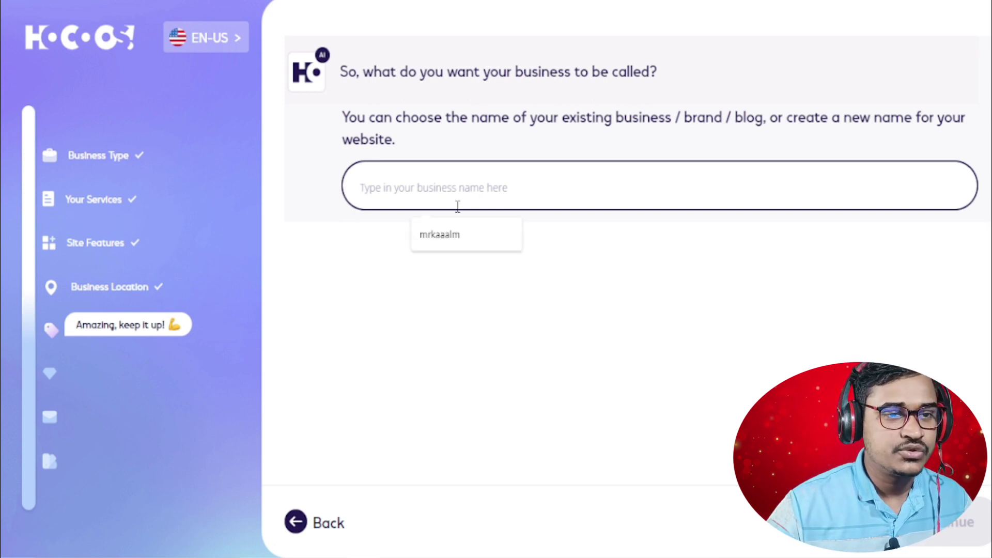
type("kalamstorebd")
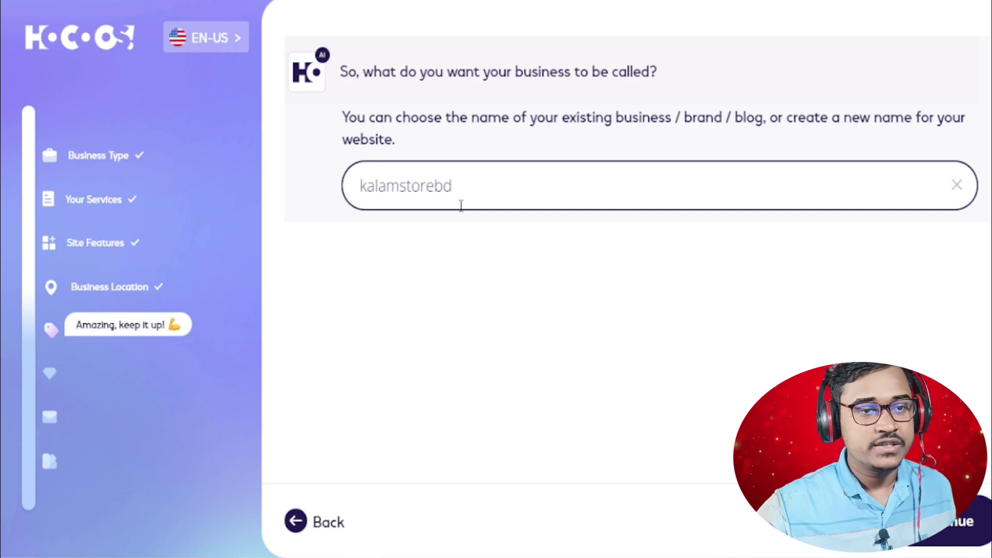
left_click(951, 535)
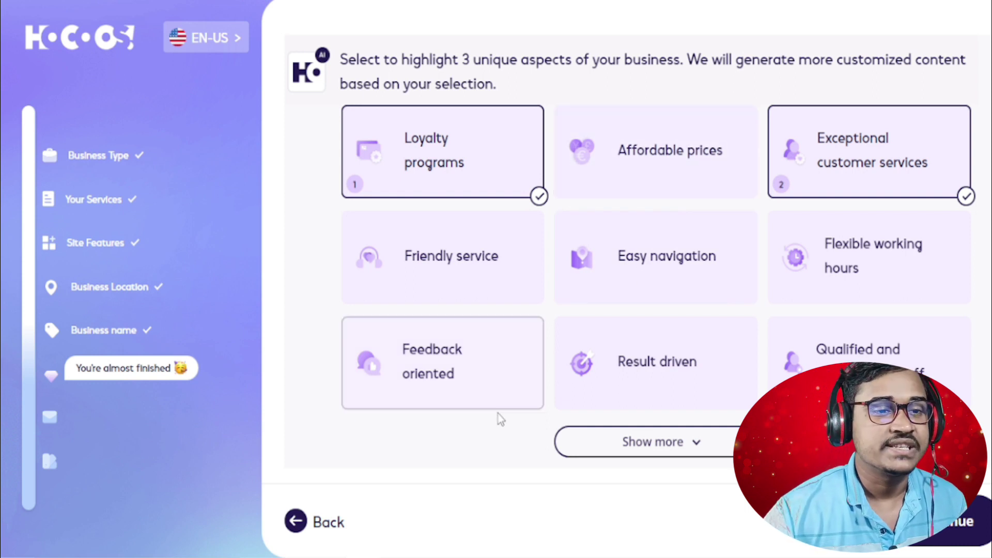
Highlight Friendly service, Affordable prices and the qualified staff option as the three unique aspects of the business, and continue.
left_click(444, 251)
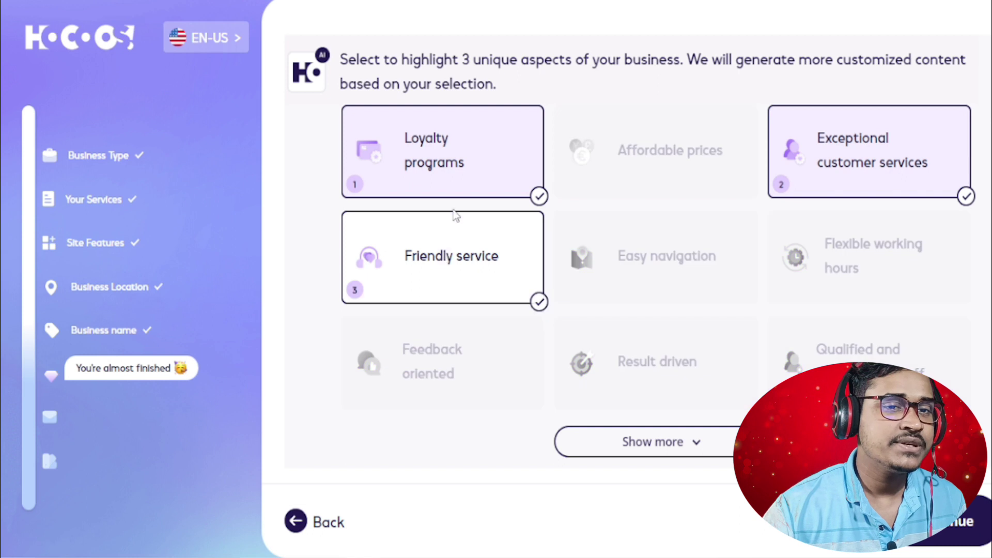
left_click(436, 147)
left_click(649, 157)
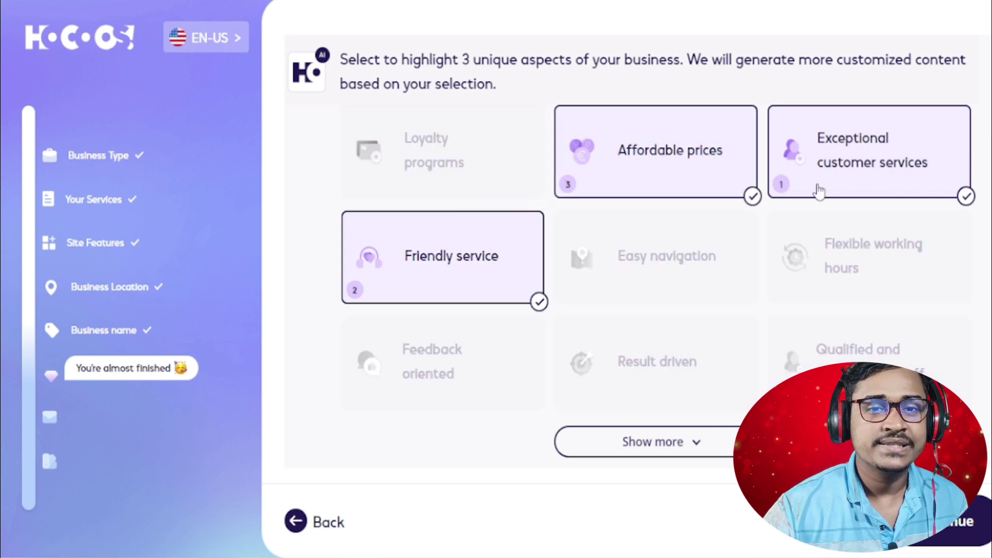
left_click(798, 186)
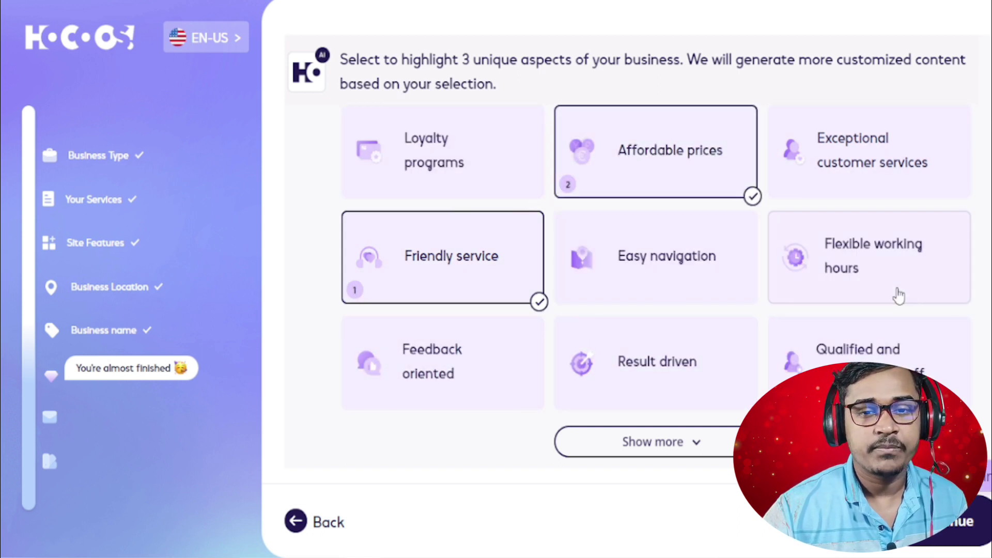
left_click(885, 357)
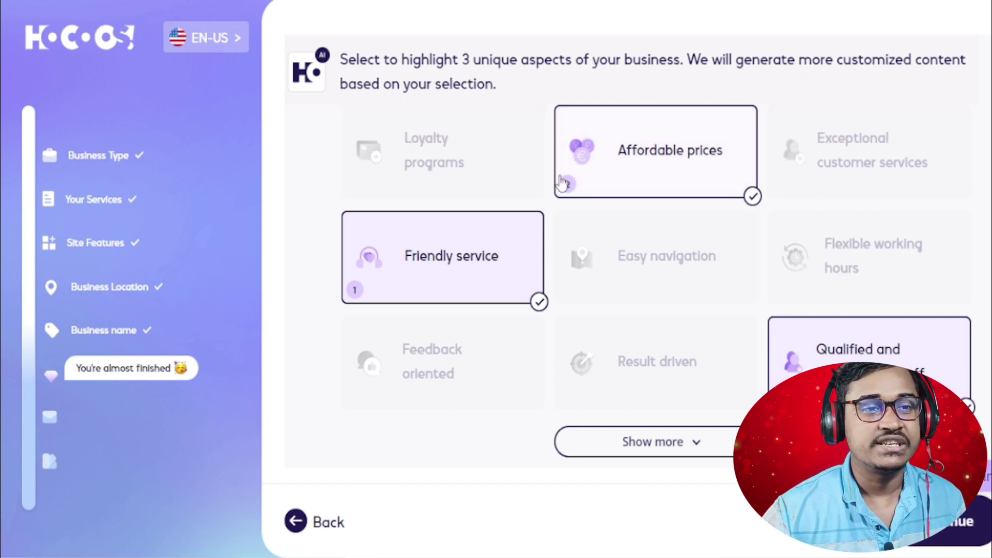
left_click(924, 546)
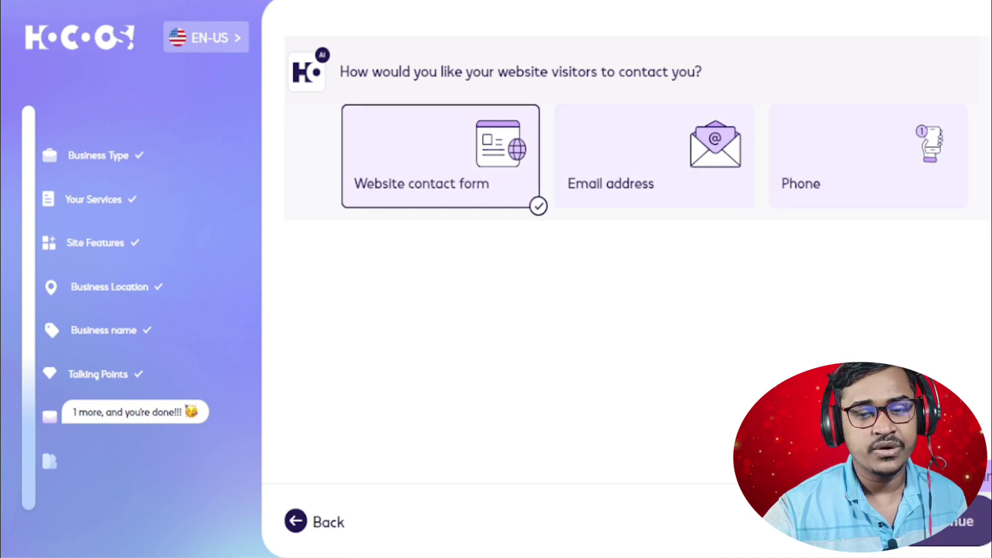
Accept the website contact form as the contact method and choose the pink "Beauty is an art form" design with the feather portrait.
left_click(943, 522)
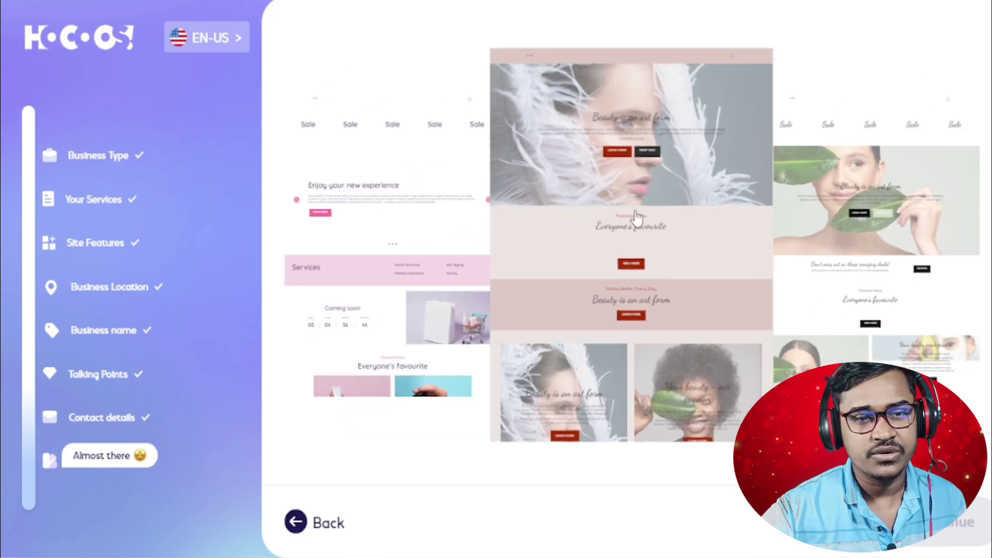
left_click(637, 217)
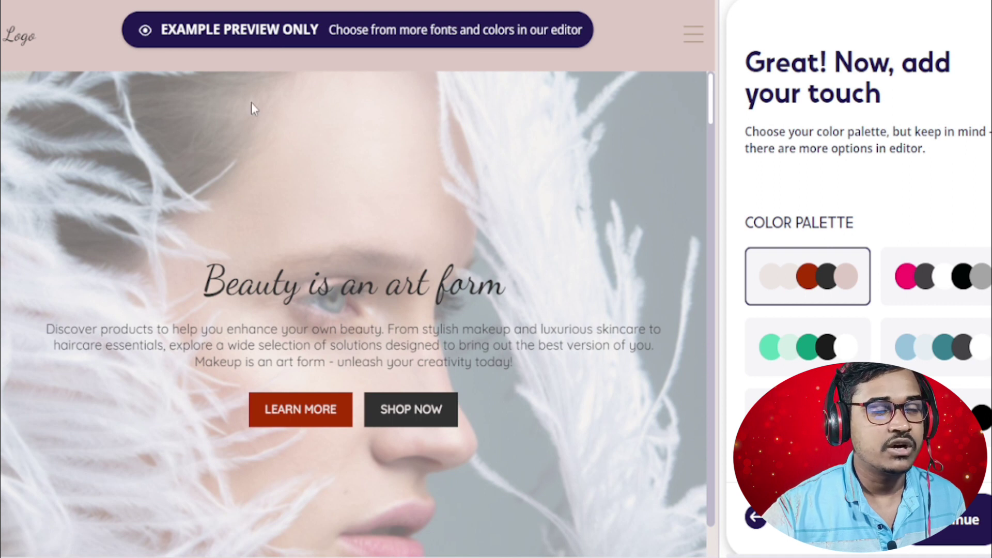
Review the design preview, apply the green, black and white color palette, and generate the website.
scroll(776, 314, "down", 4)
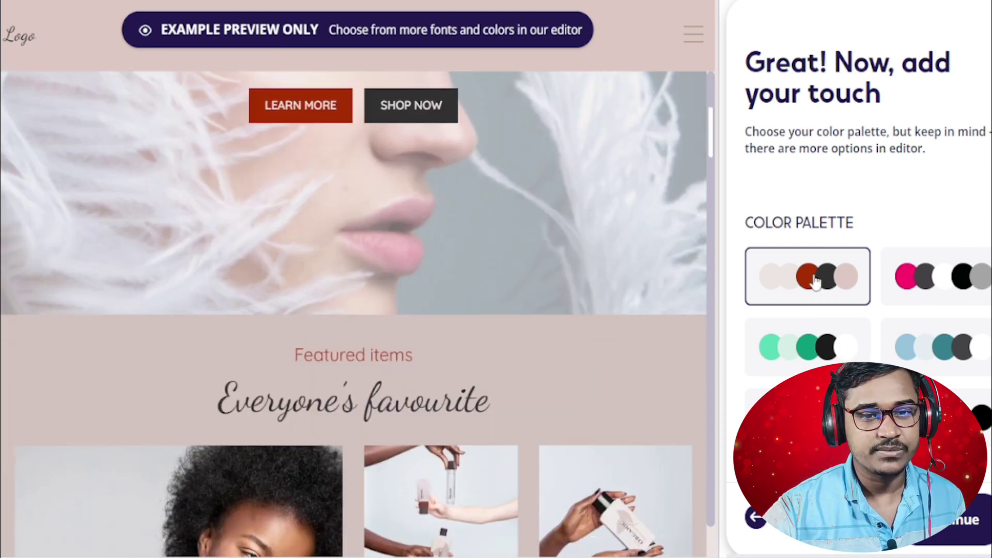
scroll(291, 275, "down", 10)
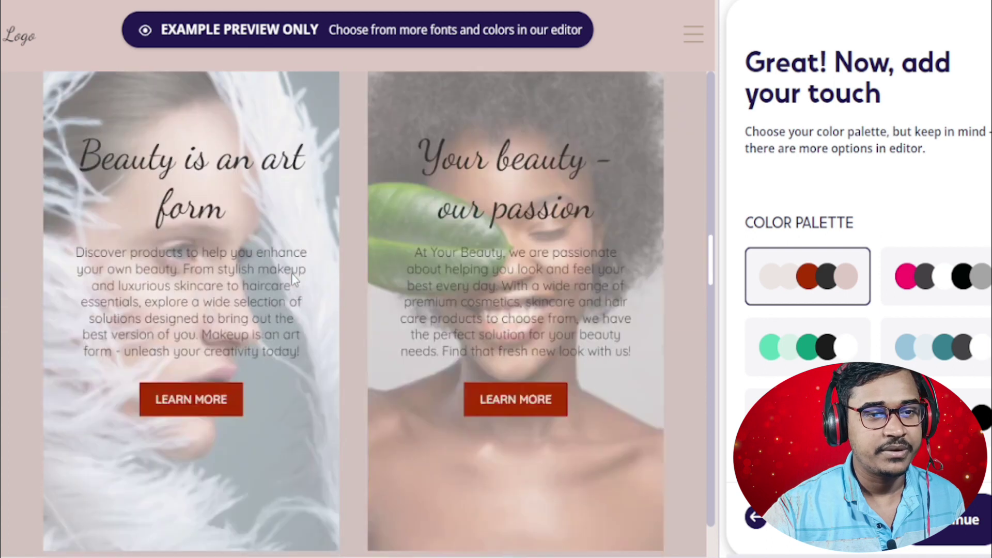
scroll(291, 273, "down", 10)
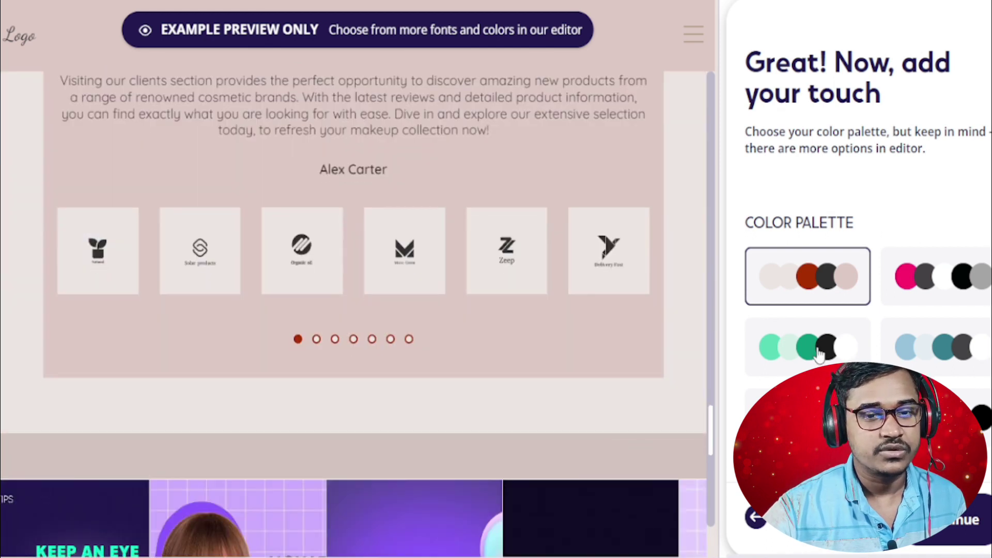
left_click(819, 355)
scroll(292, 253, "up", 10)
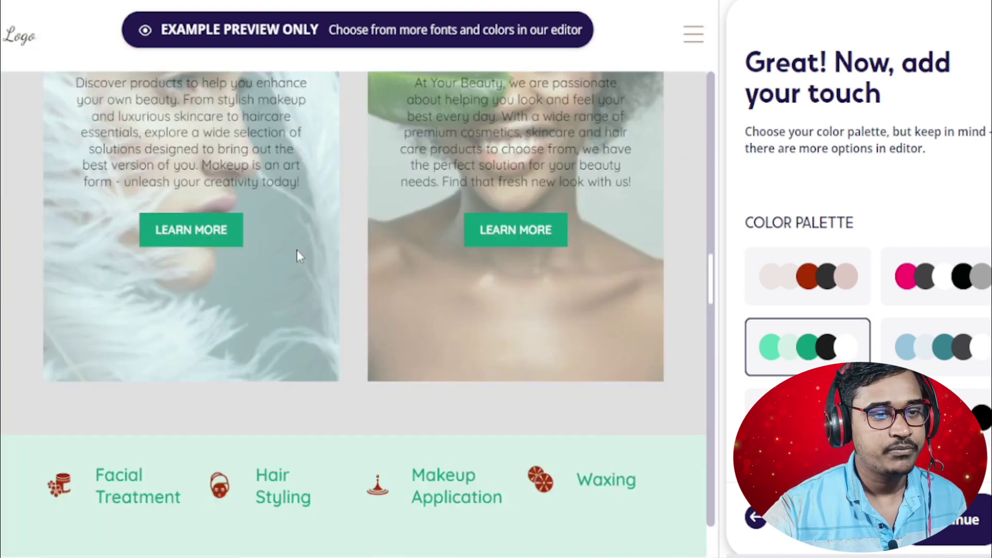
scroll(296, 250, "up", 5)
scroll(304, 253, "up", 6)
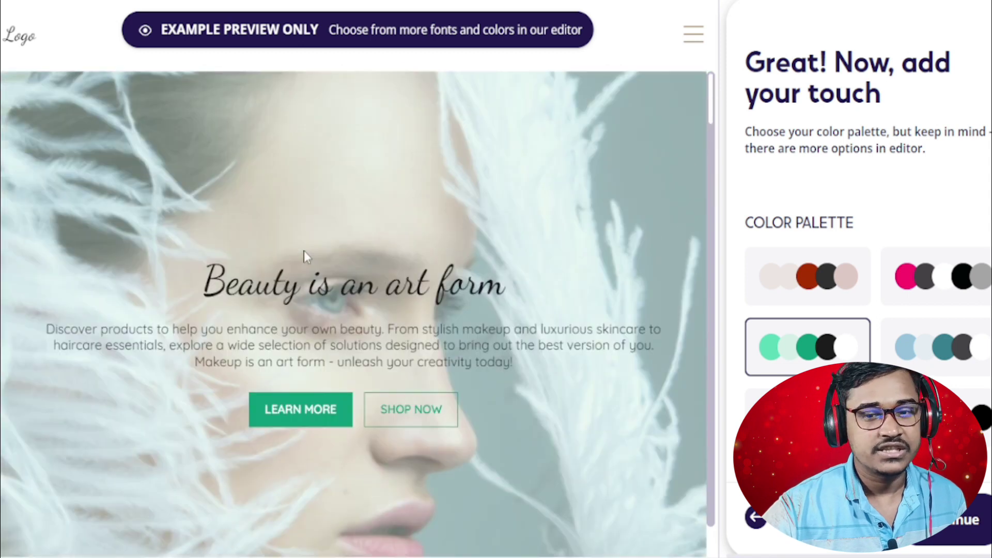
left_click(970, 521)
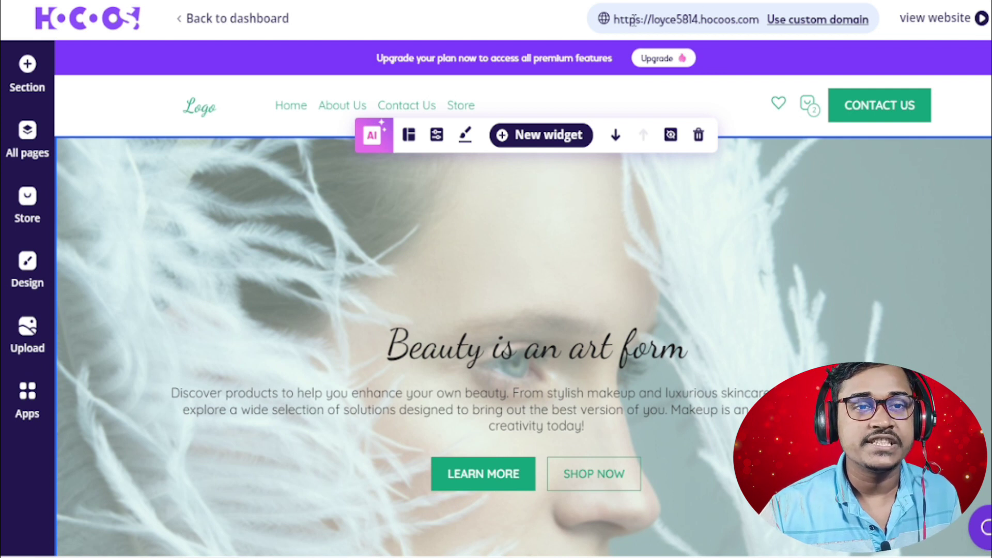
Examine the generated home page in the editor, from the website address and hero banner through the featured items to the brand logos.
left_click_drag(614, 20, 764, 21)
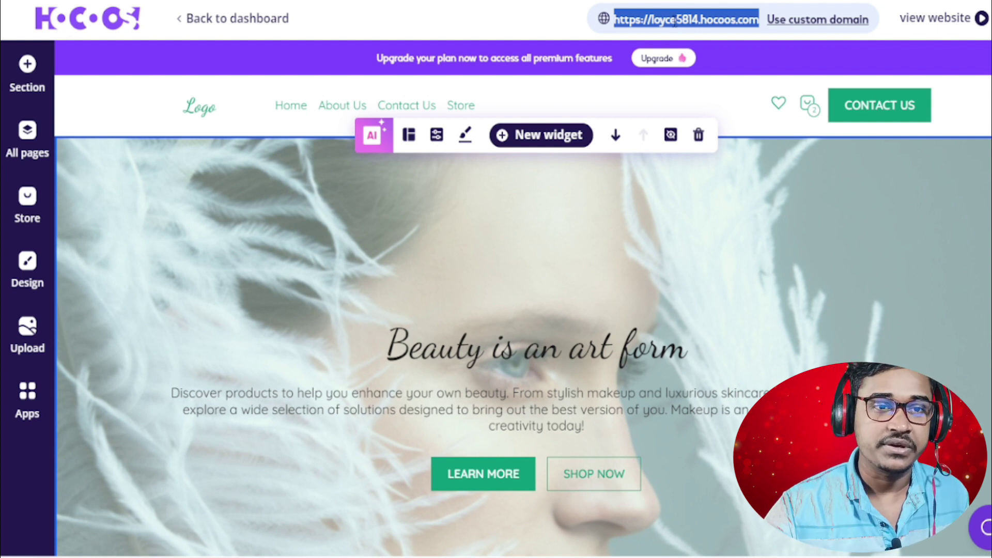
scroll(190, 194, "down", 5)
scroll(197, 173, "up", 5)
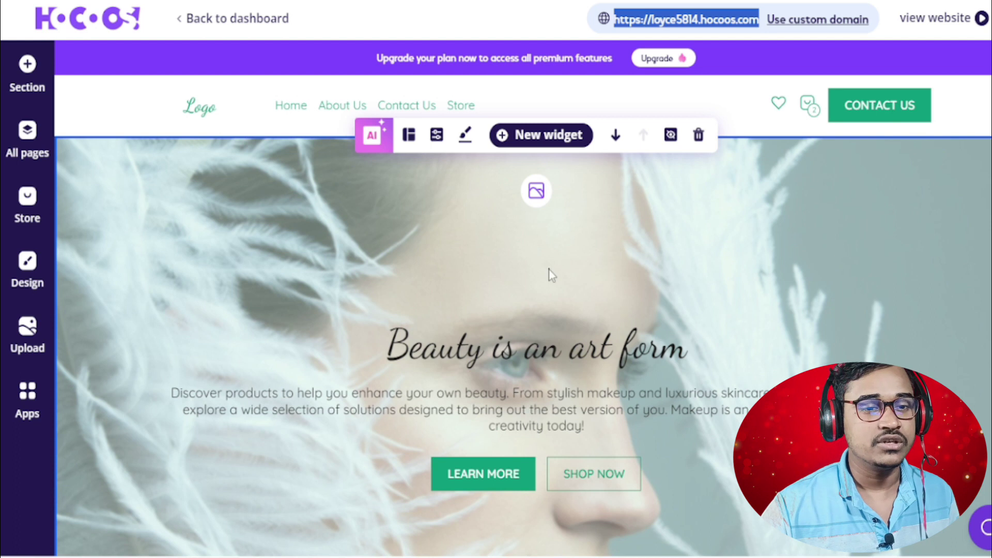
scroll(480, 326, "down", 5)
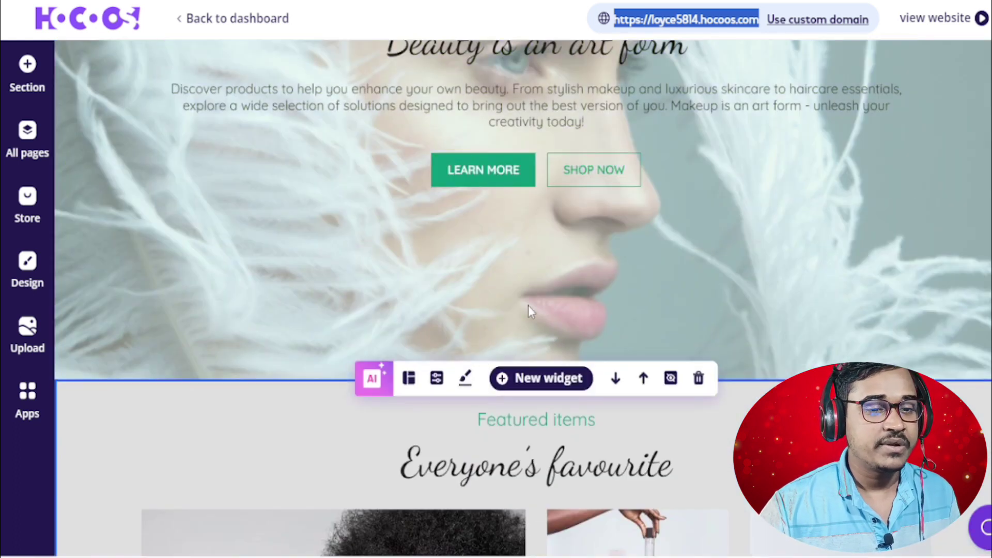
scroll(498, 312, "down", 6)
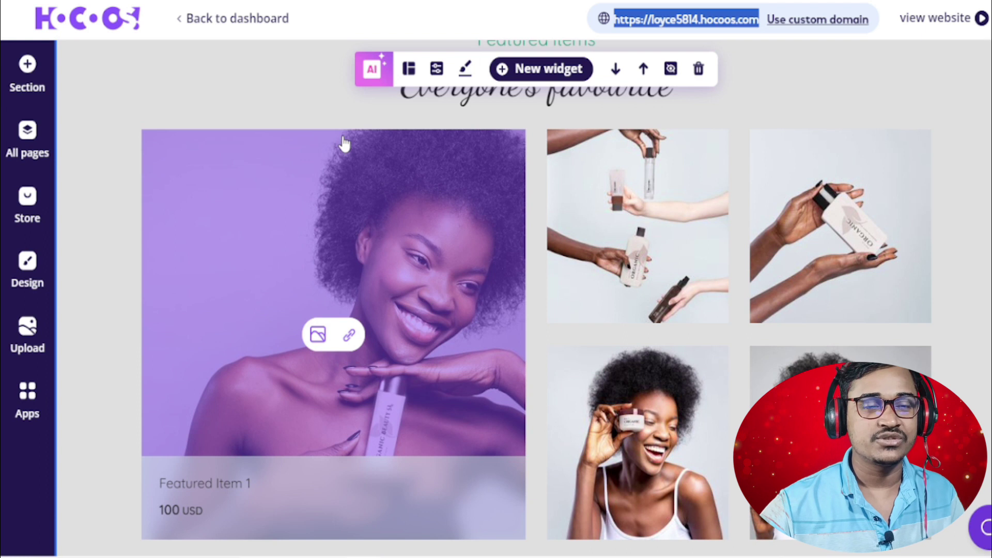
scroll(499, 324, "down", 5)
scroll(501, 333, "down", 7)
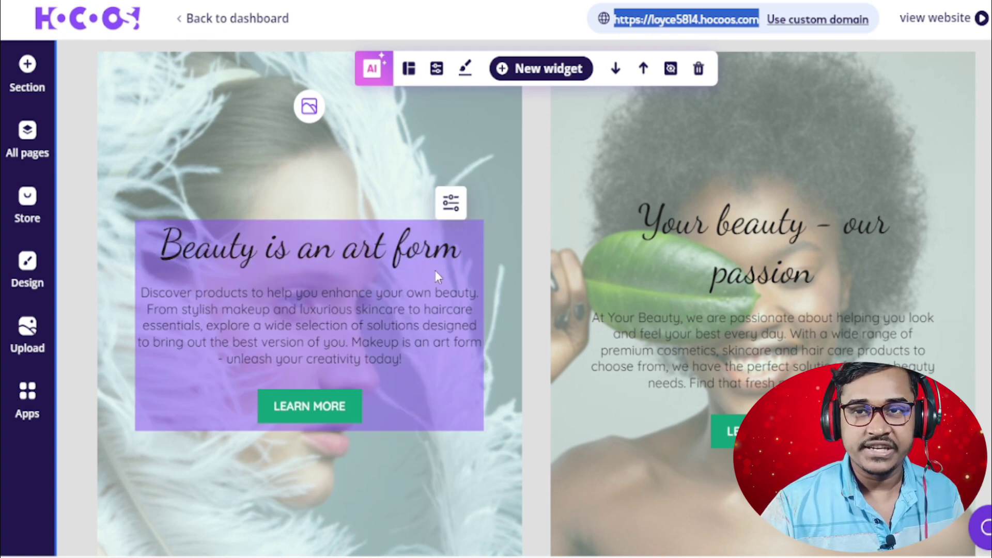
scroll(505, 239, "down", 15)
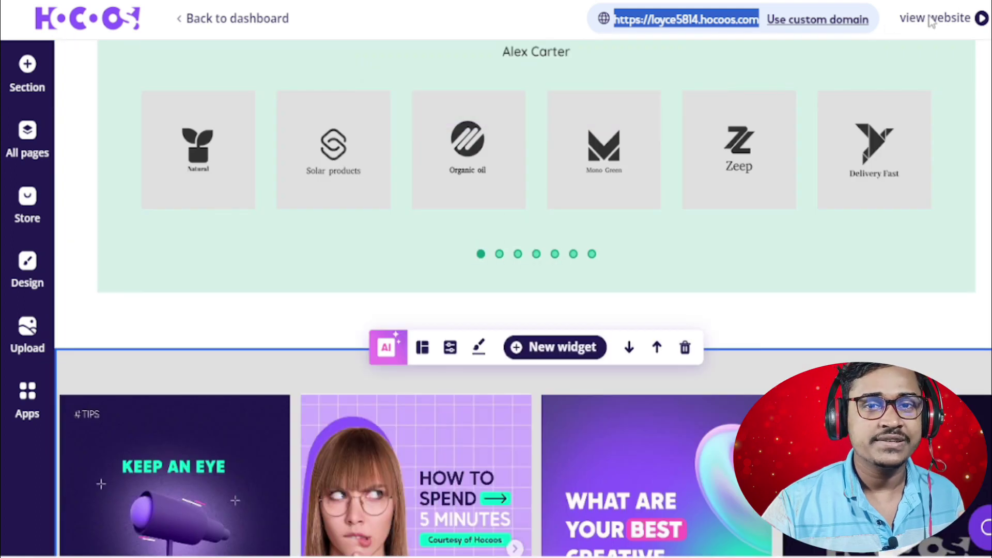
Open the live website and review its whole home page down to the footer and back to the hero banner.
left_click(933, 18)
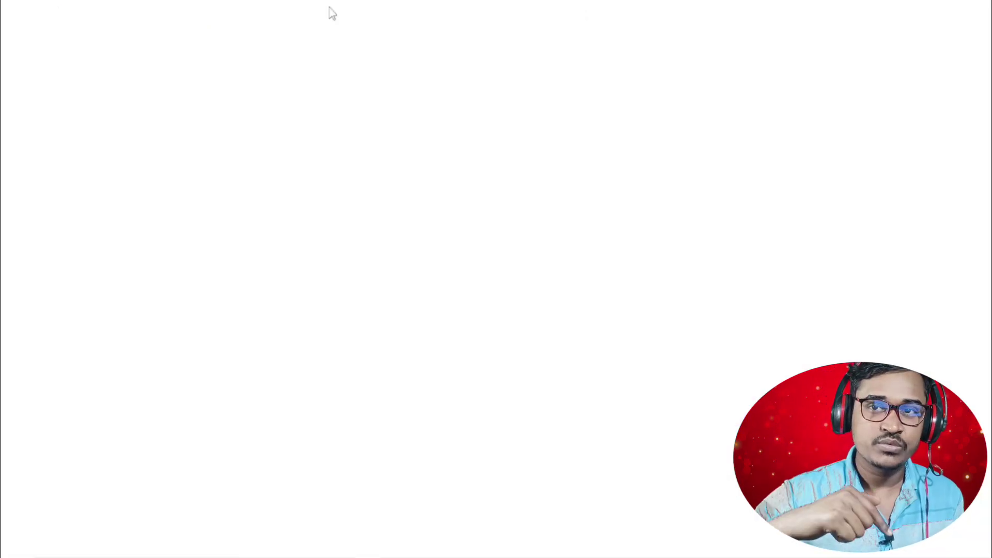
scroll(421, 346, "down", 20)
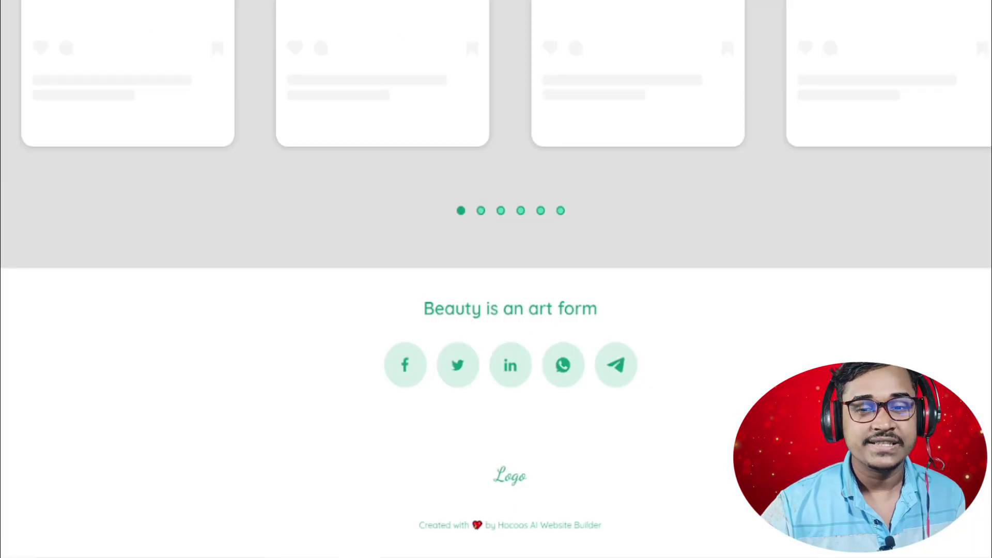
scroll(429, 299, "up", 15)
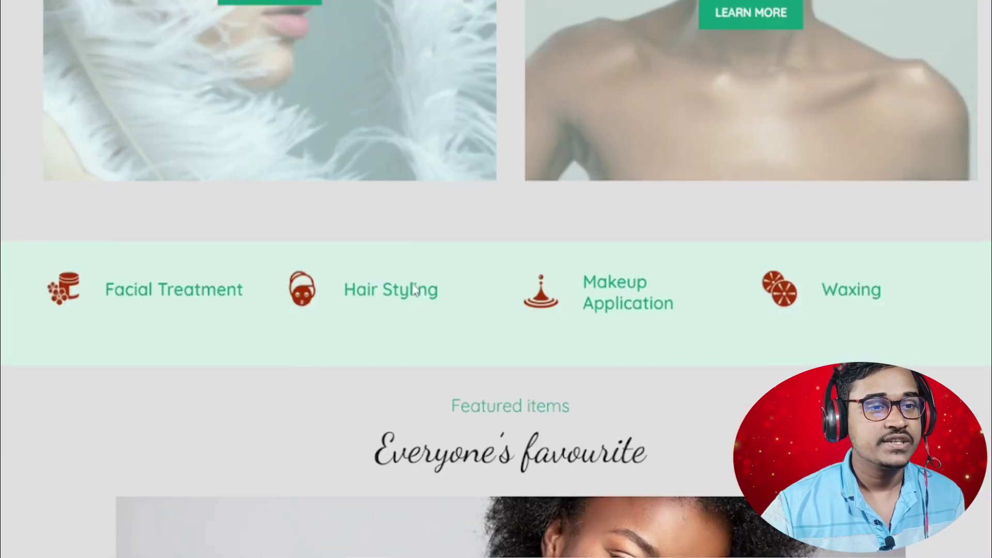
scroll(411, 281, "up", 10)
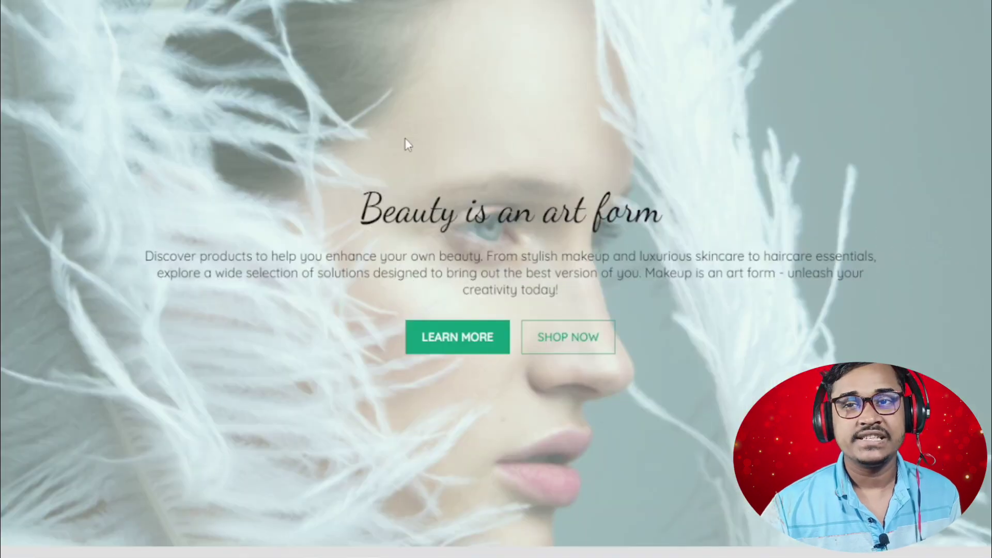